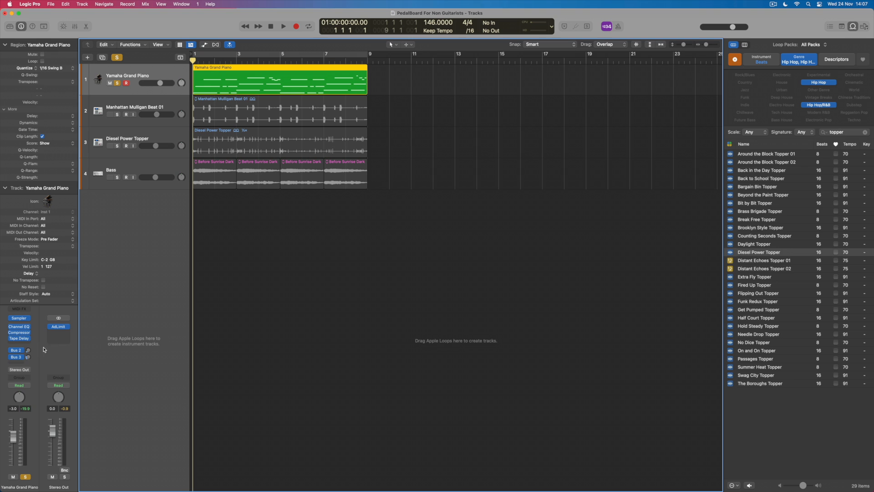
- Insert a stereo Pedalboard plug-in after Tape Delay on the Yamaha Grand Piano channel strip
click(27, 344)
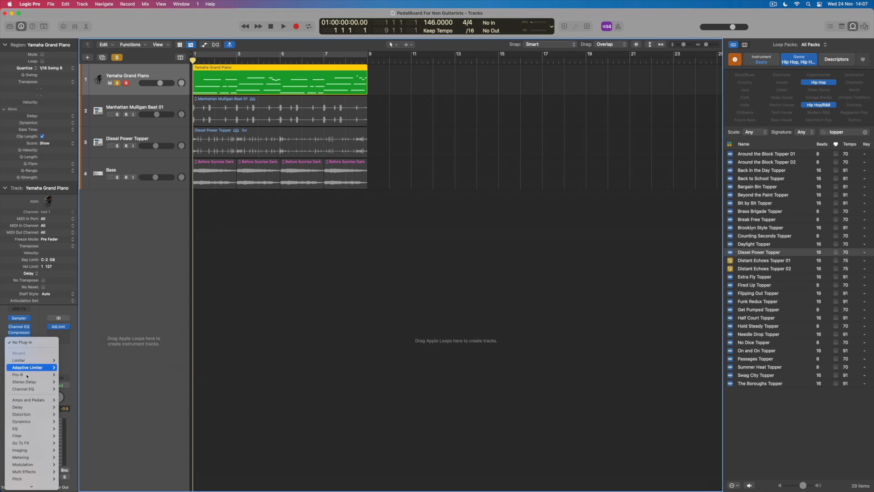
mouse_move(26, 402)
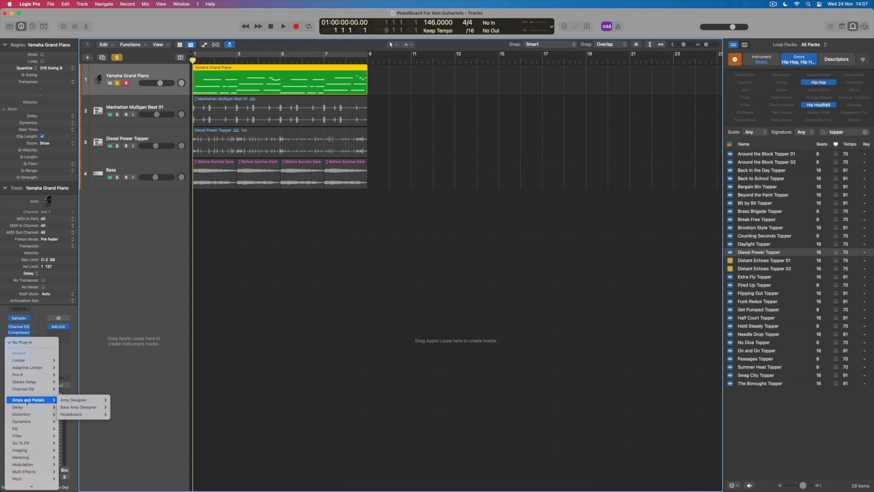
mouse_move(80, 415)
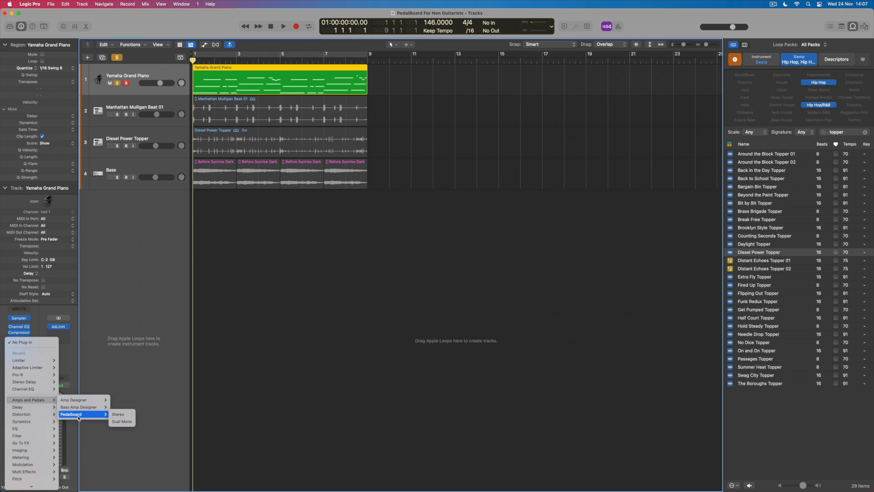
click(118, 414)
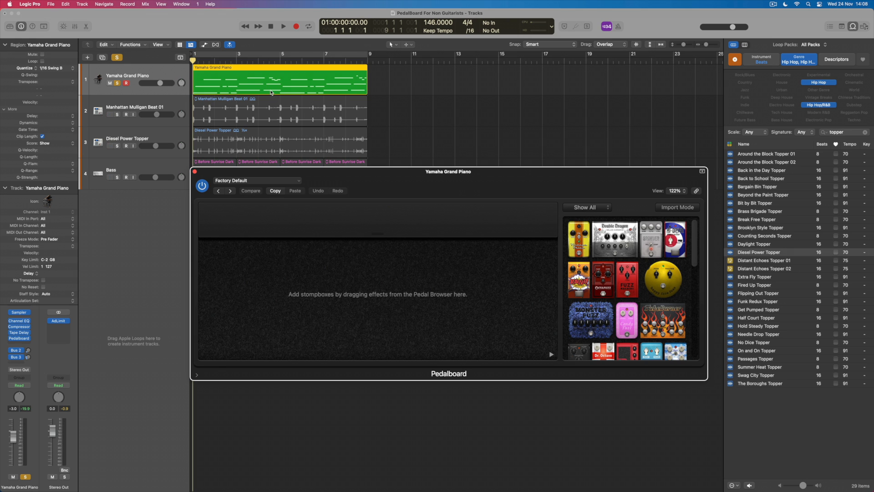
- Turn on cycling over bars 1 to 9 and add the Monster Fuzz pedal to the empty pedalboard
click(231, 57)
click(231, 56)
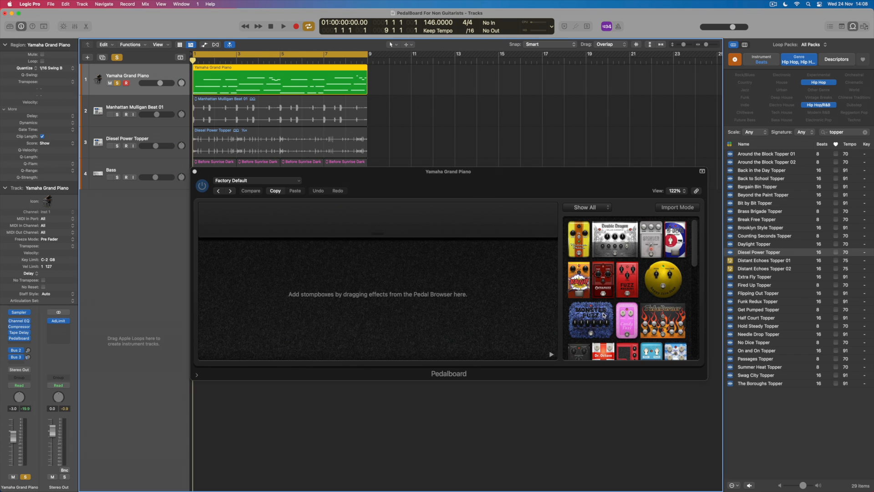
drag(587, 319, 226, 290)
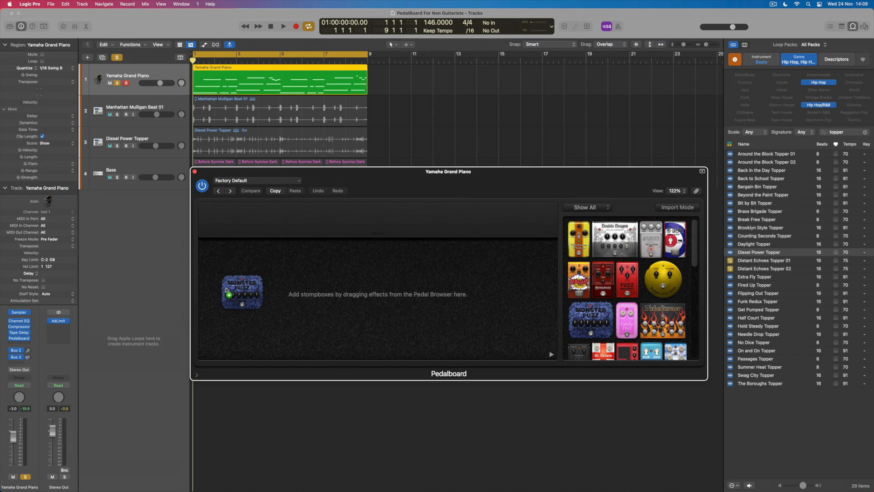
drag(227, 290, 227, 290)
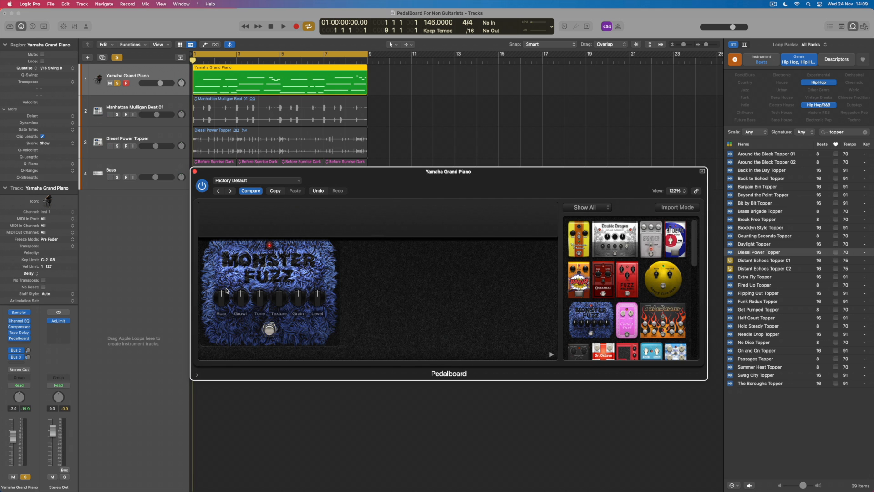
- Play the loop while shaping Monster Fuzz's Roar, Growl, Tone, Texture and Grain, with Grain at about 62
key(space)
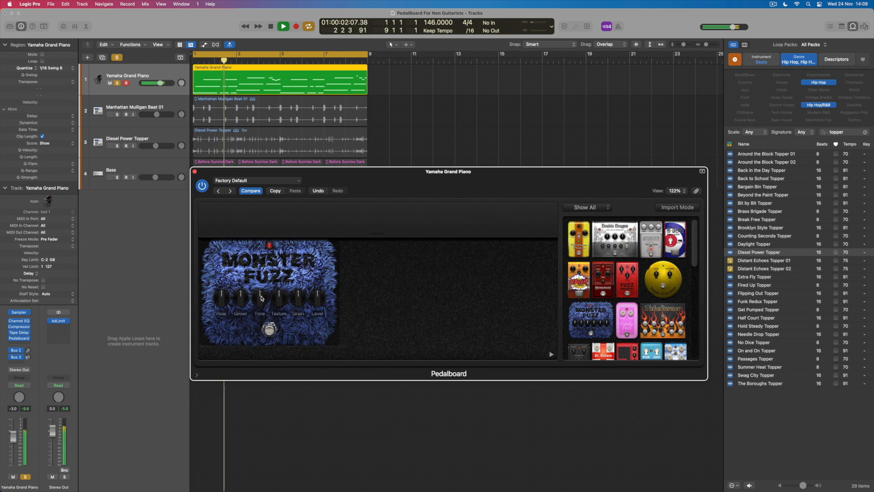
drag(263, 298, 223, 306)
mouse_move(299, 300)
mouse_down()
mouse_move(299, 289)
mouse_move(297, 321)
mouse_move(297, 296)
mouse_up()
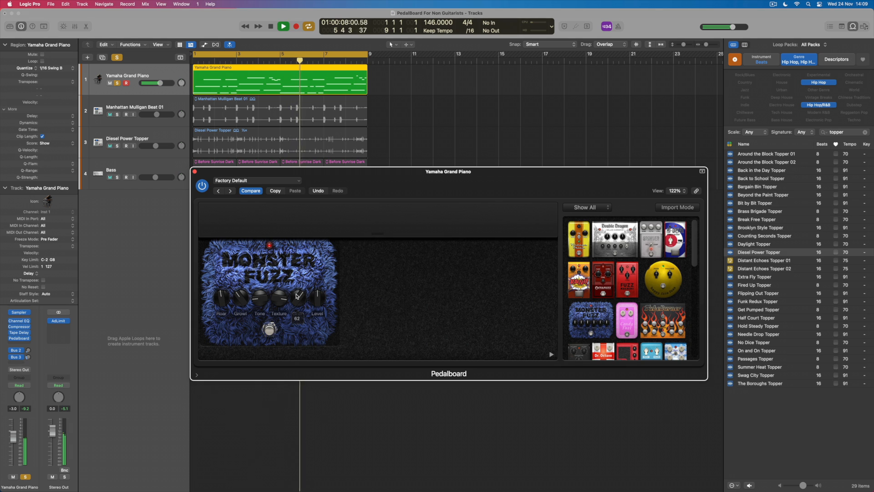
drag(259, 299, 259, 289)
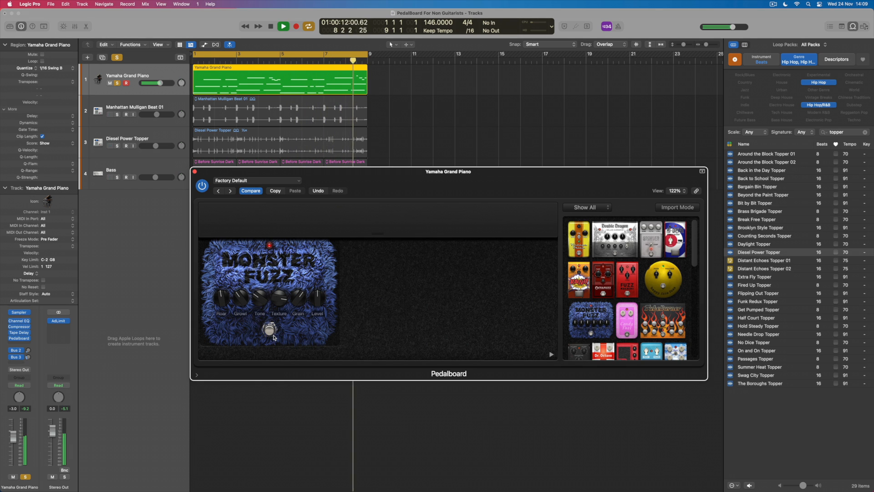
key(space)
key(space)
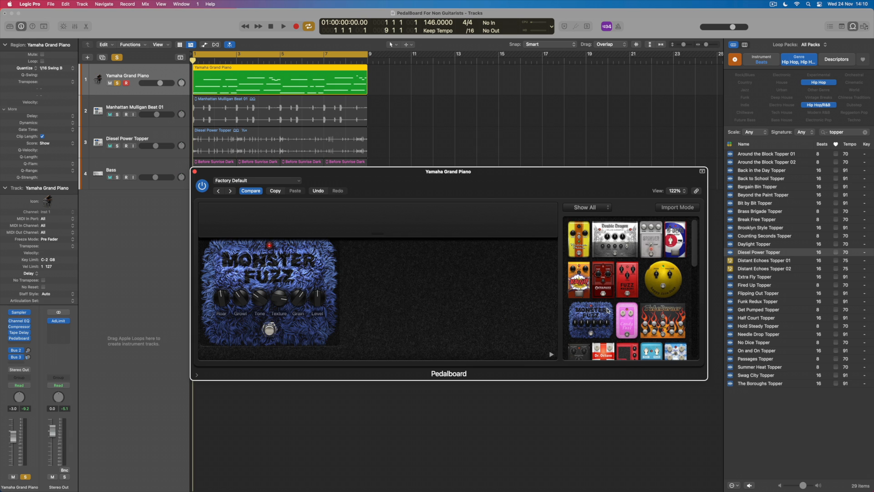
- Add the Grit pedal after Monster Fuzz and adjust its Volume, Filter and Distortion during playback, with Volume at about -6 dB
scroll(607, 311, down, 3)
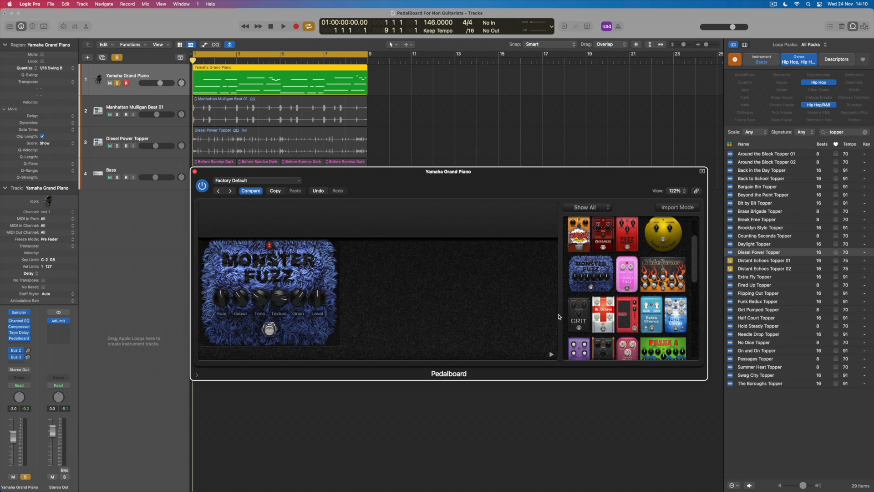
drag(579, 315, 378, 290)
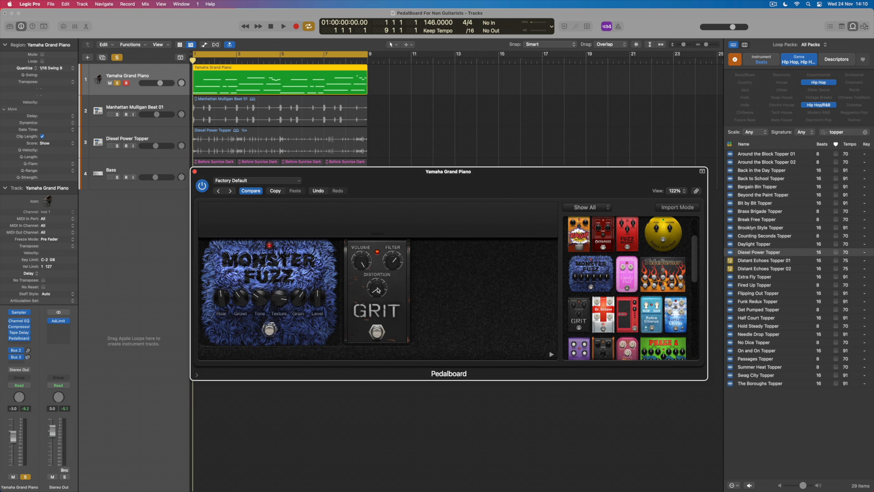
key(space)
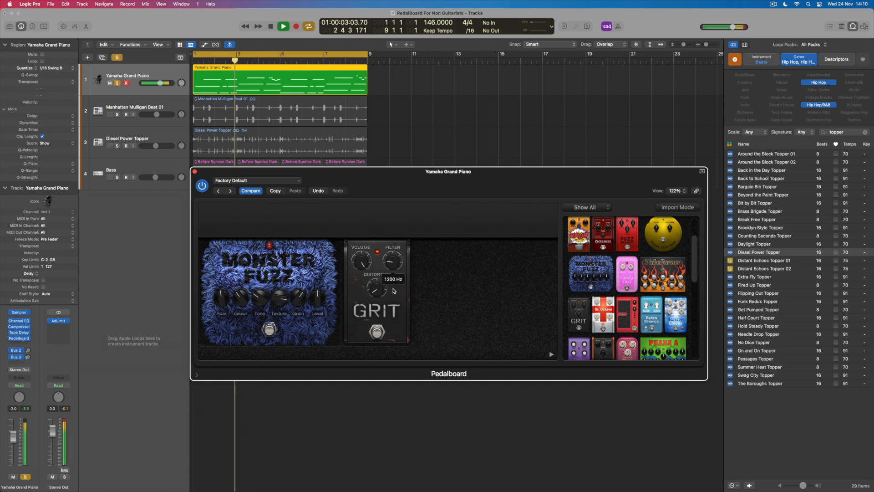
mouse_move(369, 268)
mouse_down()
mouse_move(361, 276)
mouse_move(370, 283)
mouse_move(362, 279)
mouse_up()
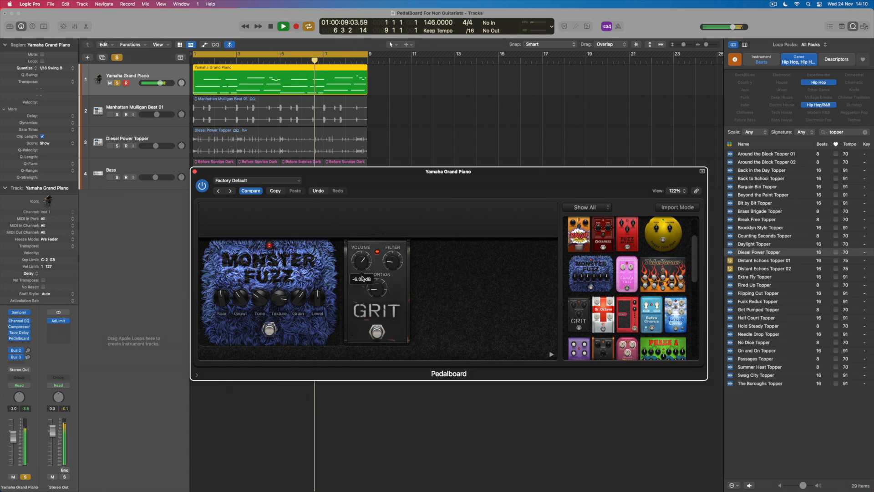
mouse_move(391, 258)
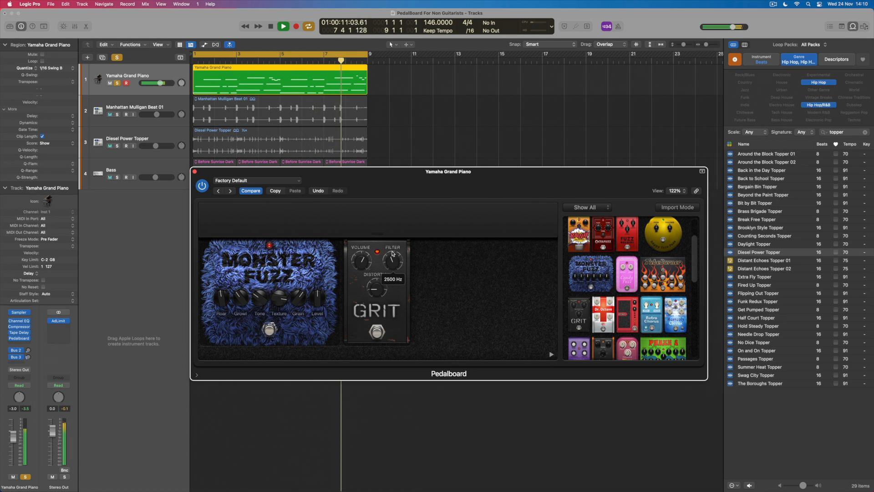
drag(391, 258, 373, 292)
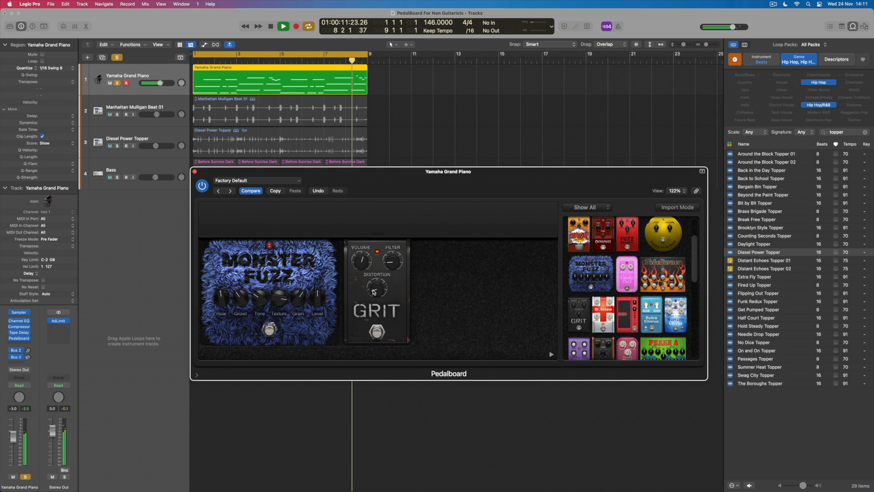
key(space)
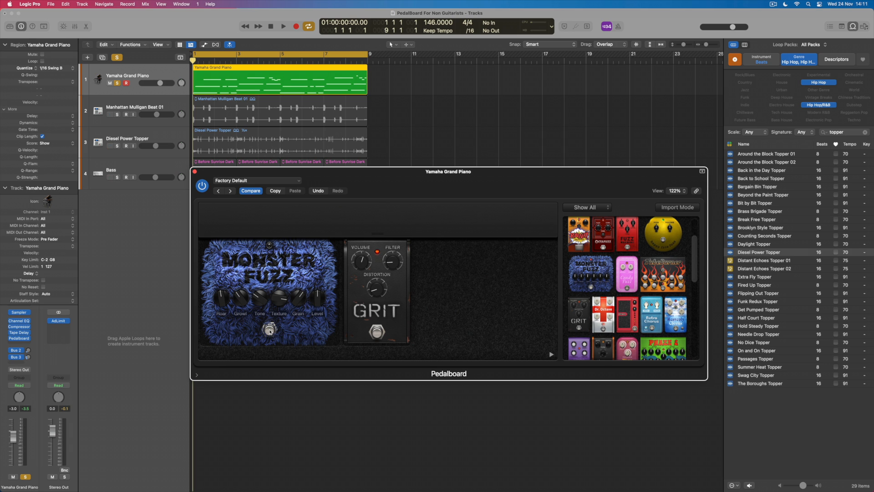
- Play the piano loop through Grit alone and switch Monster Fuzz back on to compare the combined sound
key(space)
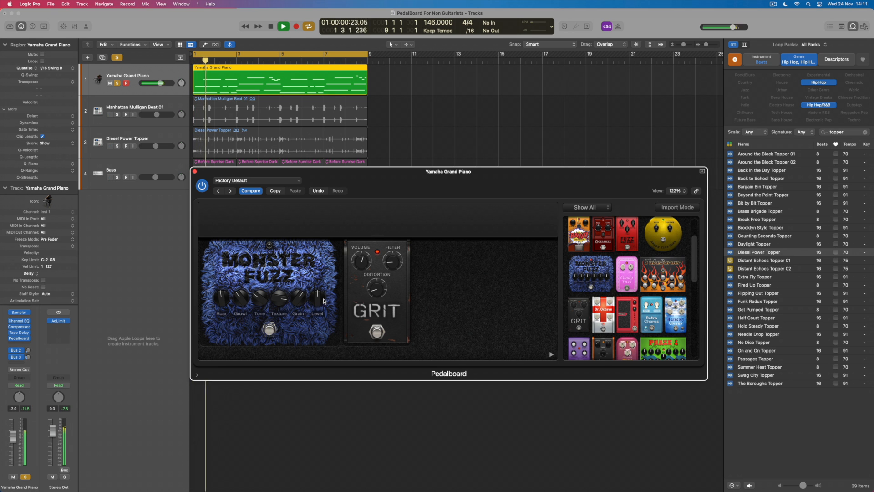
mouse_move(372, 289)
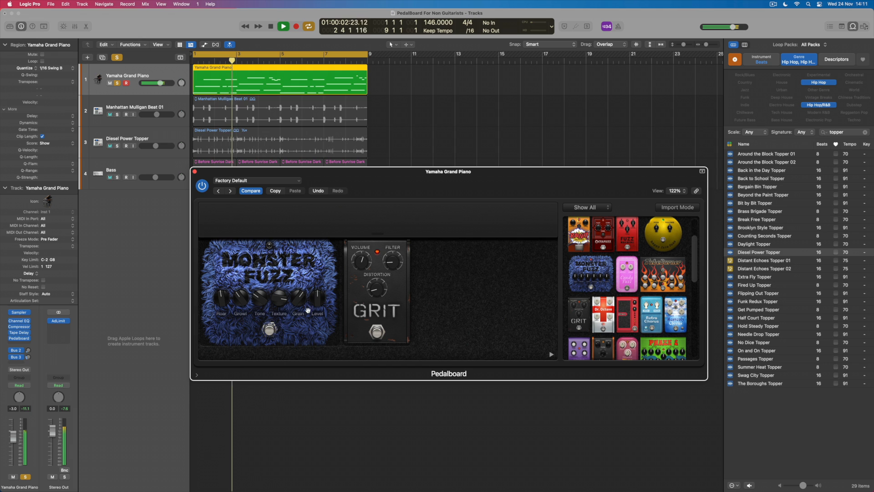
click(270, 331)
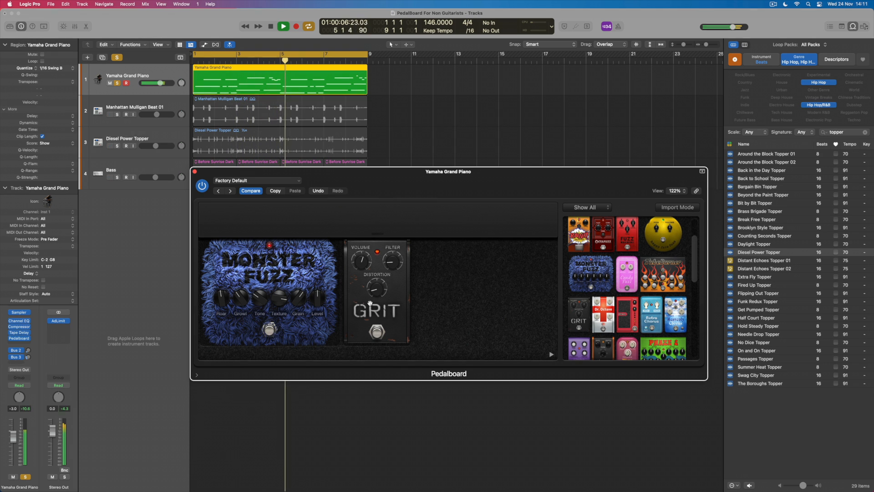
mouse_move(317, 305)
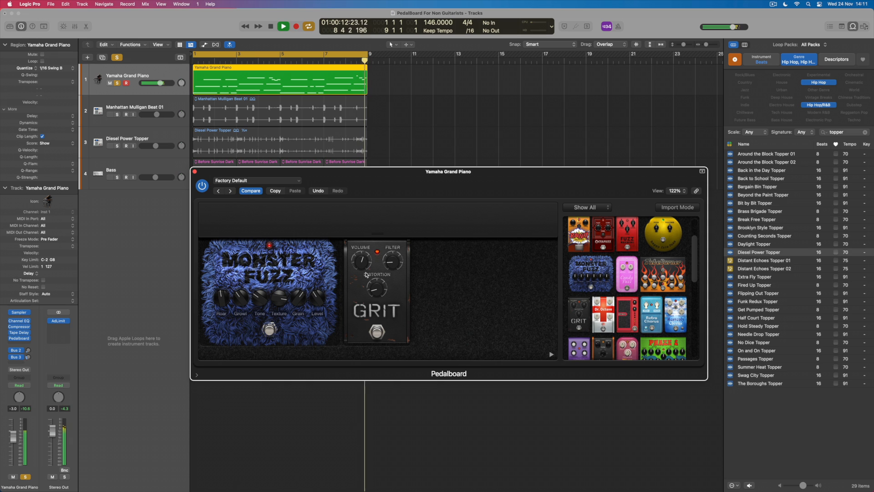
key(space)
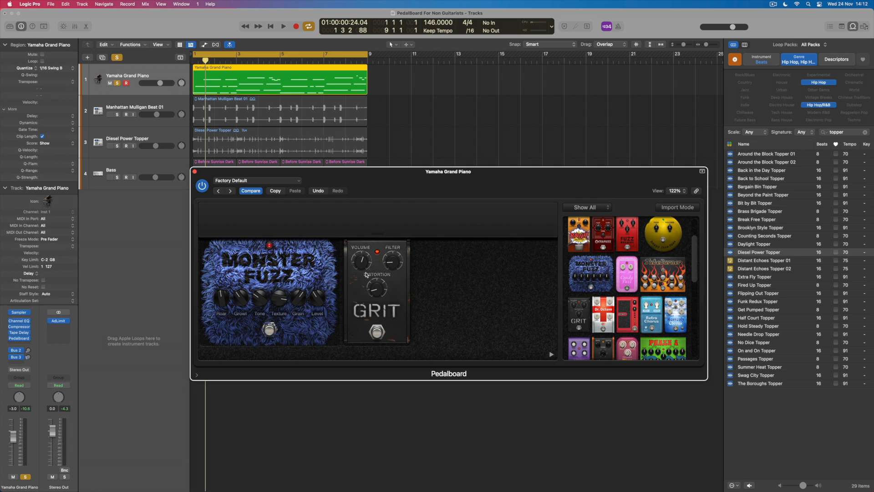
- Add the Tru-Tape Delay pedal after Grit and turn on its tempo Sync
scroll(673, 289, down, 5)
scroll(673, 289, down, 3)
drag(649, 323, 456, 292)
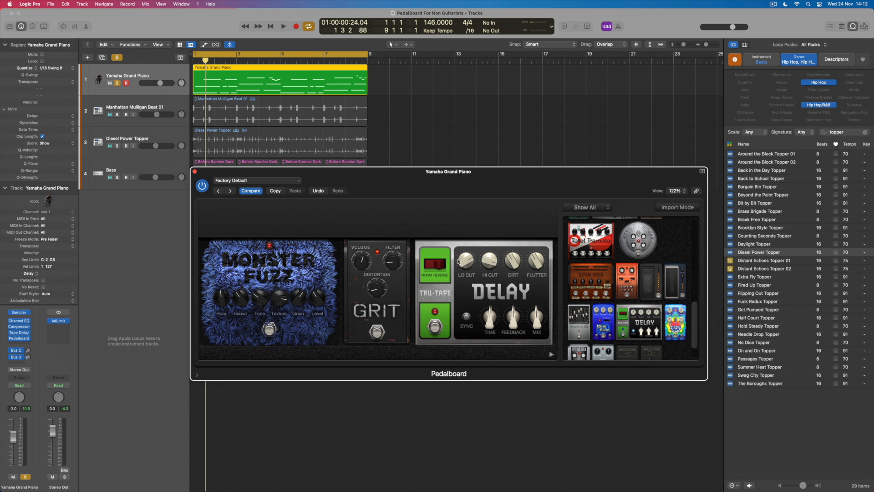
click(441, 269)
click(466, 317)
- Adjust the Tru-Tape Delay's Time and Feedback and set its Mix to about 30.5%
mouse_move(491, 324)
drag(491, 325, 489, 318)
drag(514, 322, 514, 321)
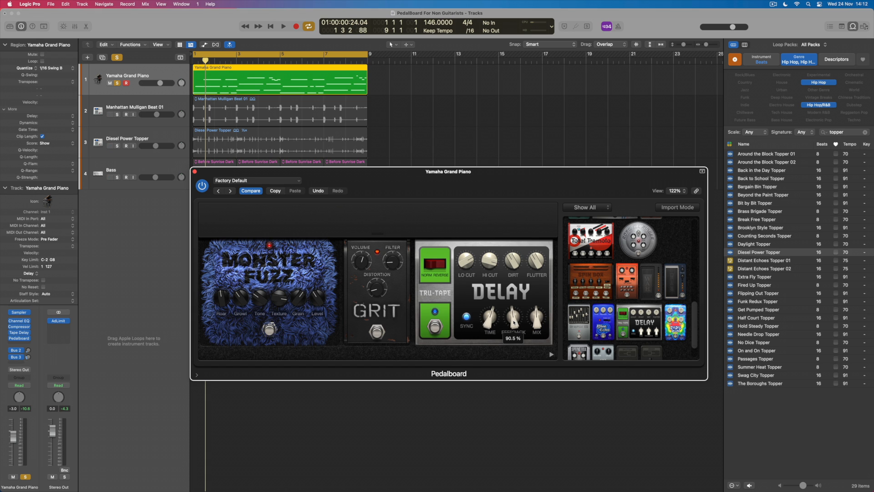
drag(514, 323, 513, 325)
drag(512, 325, 535, 324)
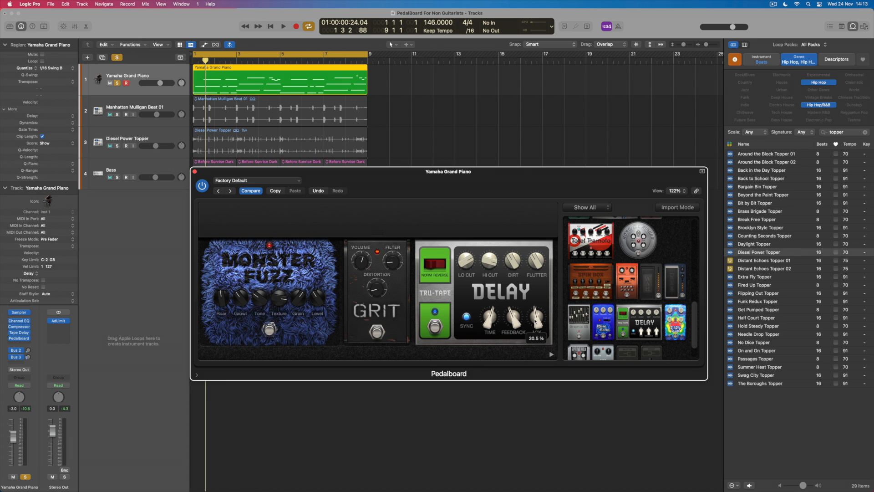
drag(535, 320, 535, 320)
- Try out the Tru-Tape Delay's Lo Cut, Dirt and Flutter controls
drag(467, 267, 514, 262)
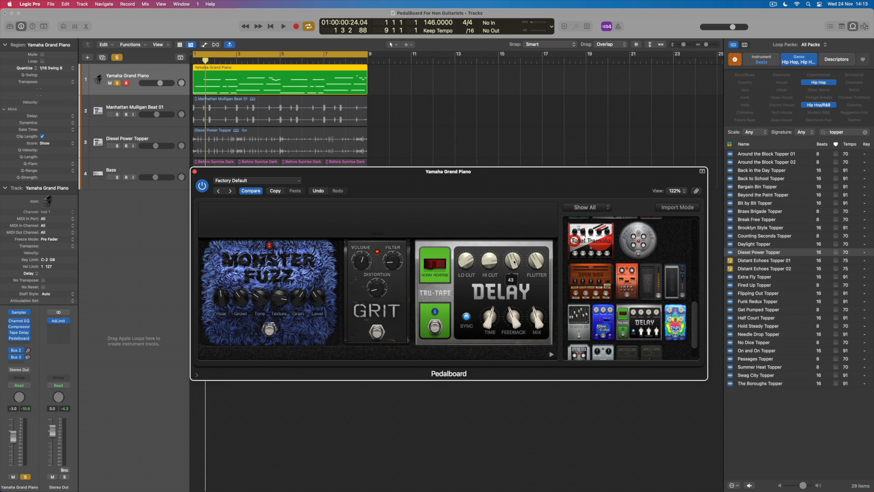
click(540, 266)
drag(540, 263, 540, 261)
- Bypass Monster Fuzz and Grit, and play from the start while adjusting the delay's Time, Dirt and Feedback, with Feedback at about 68%
click(269, 330)
key(Return)
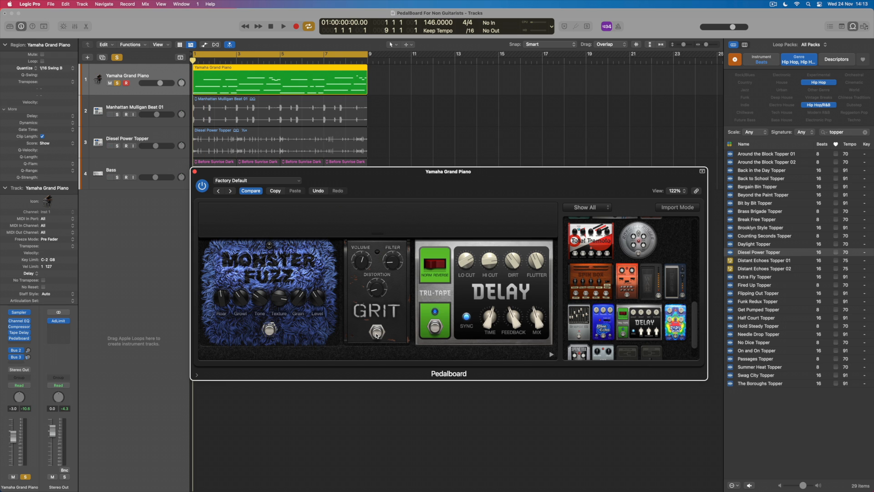
key(space)
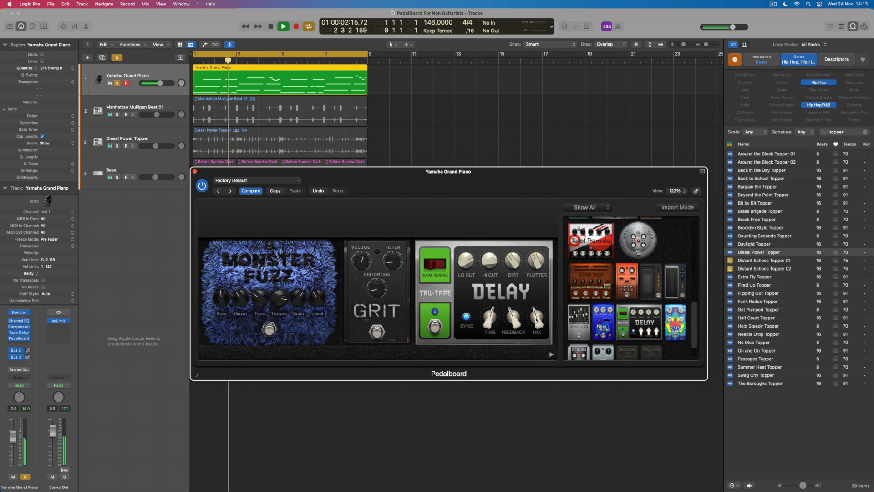
drag(488, 322, 504, 321)
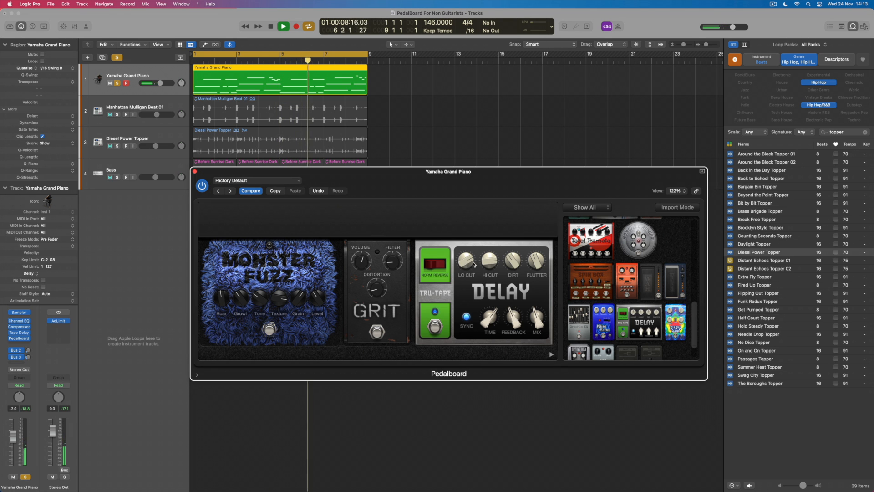
mouse_move(490, 262)
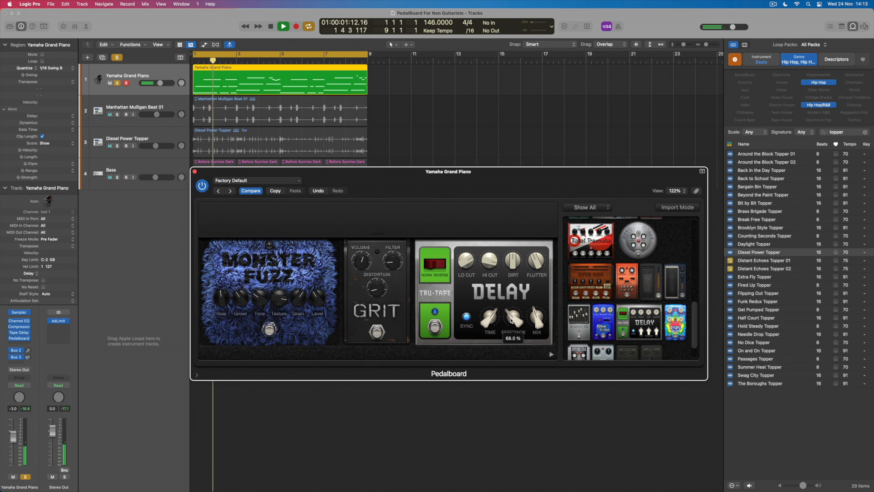
- Switch Grit and Monster Fuzz back on during playback and readjust Monster Fuzz's Grain and Level
click(377, 332)
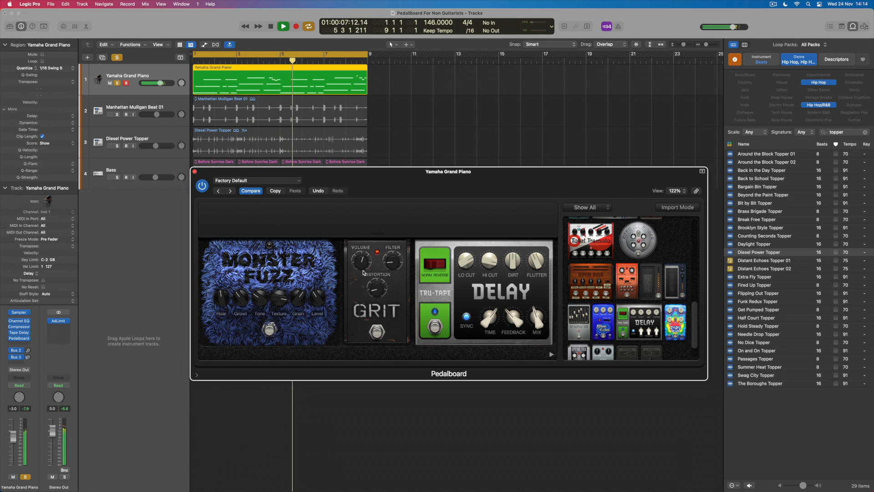
mouse_move(363, 269)
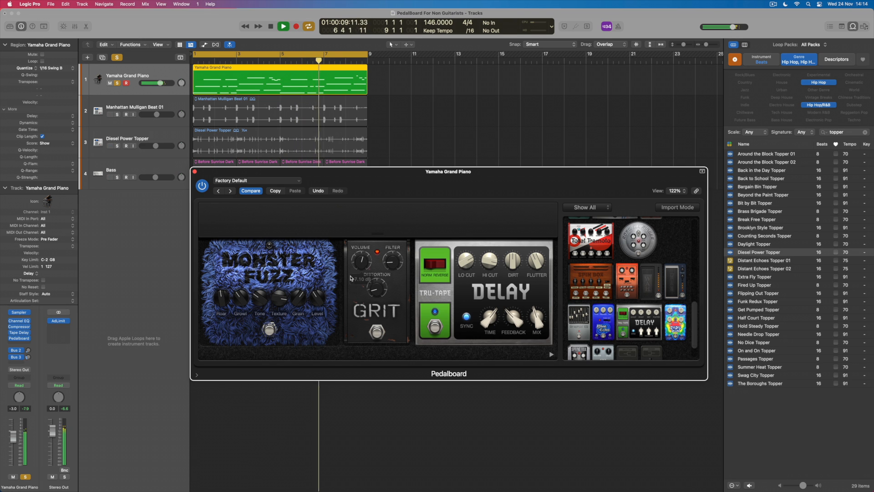
click(270, 330)
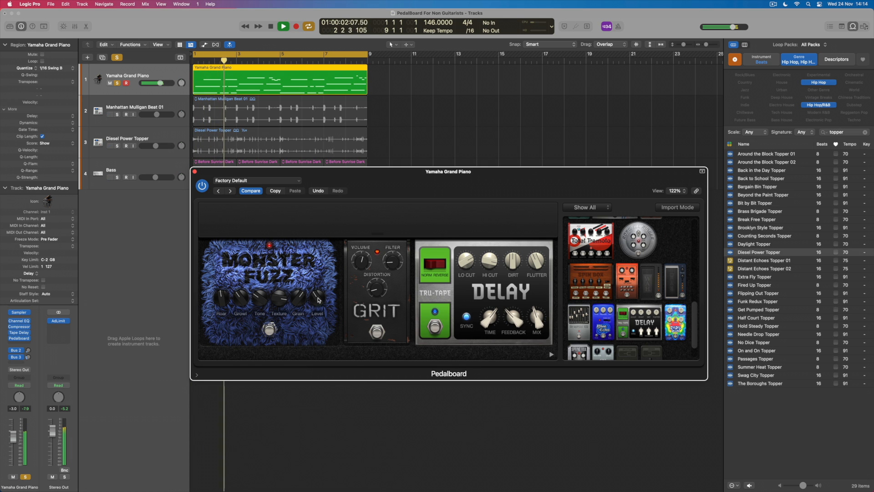
mouse_move(300, 300)
drag(300, 299, 301, 293)
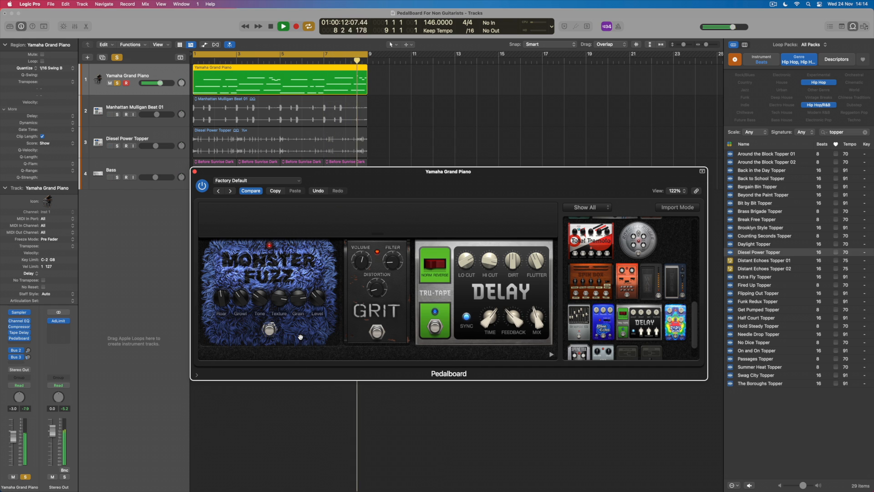
- Turn off solo on the Yamaha Grand Piano track and toggle its Pedalboard effect on while the full arrangement plays
key(space)
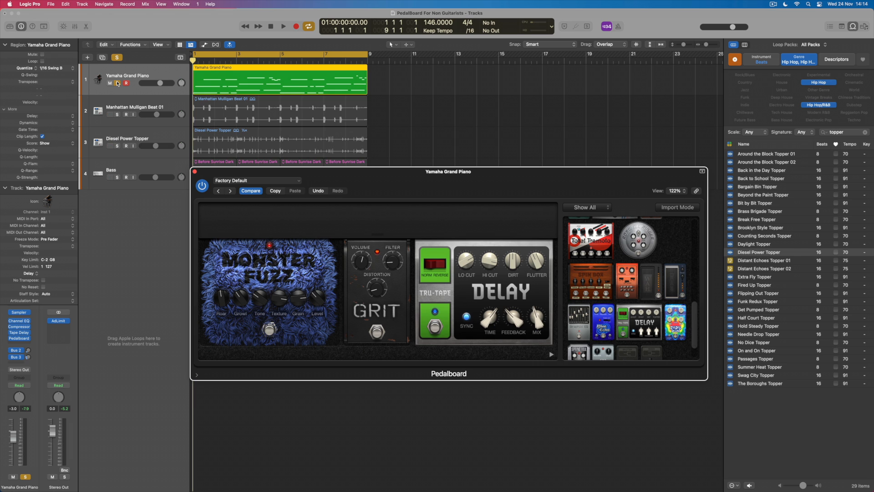
click(118, 83)
key(space)
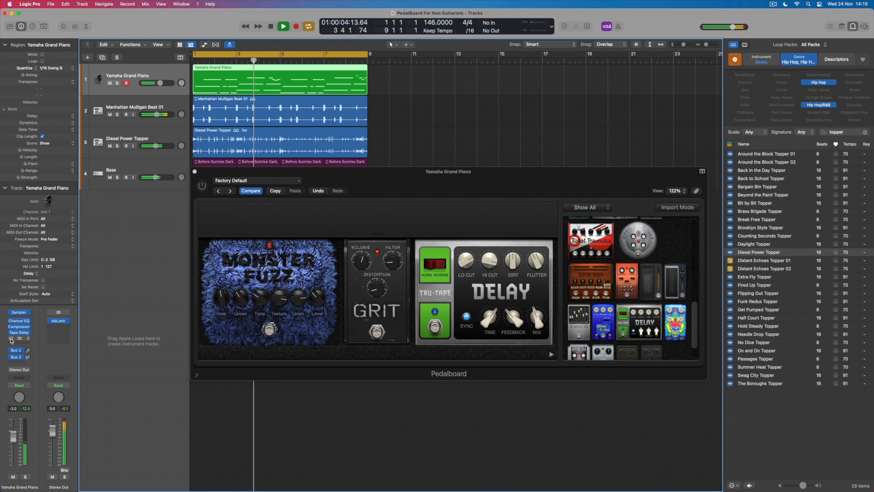
click(12, 338)
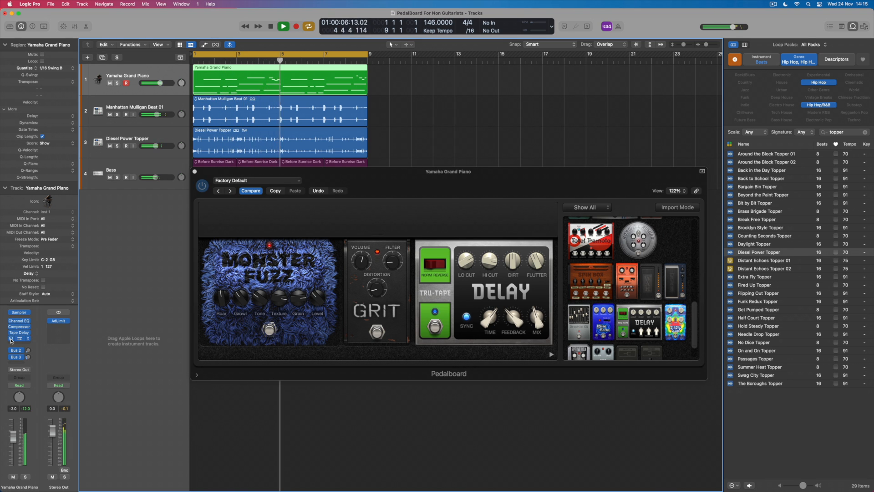
- Lower the Yamaha Grand Piano's volume to about -5.3 dB, then turn off Cycle mode and stop playback
drag(13, 436, 13, 442)
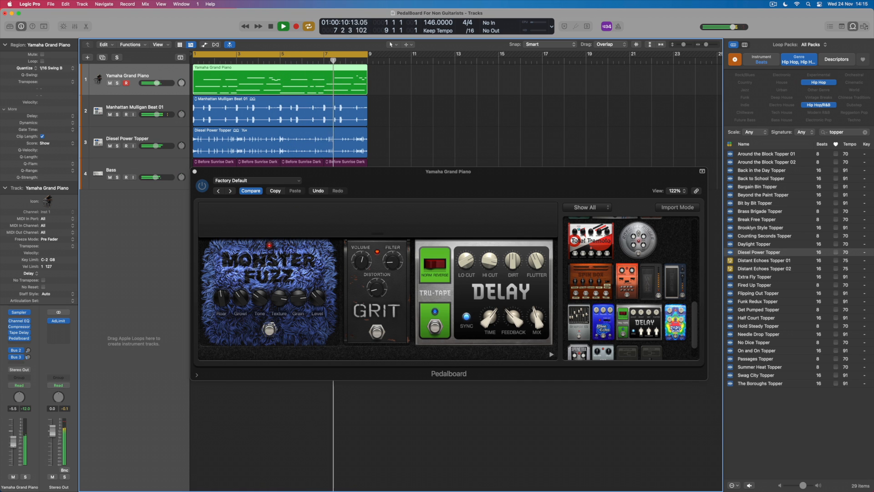
key(c)
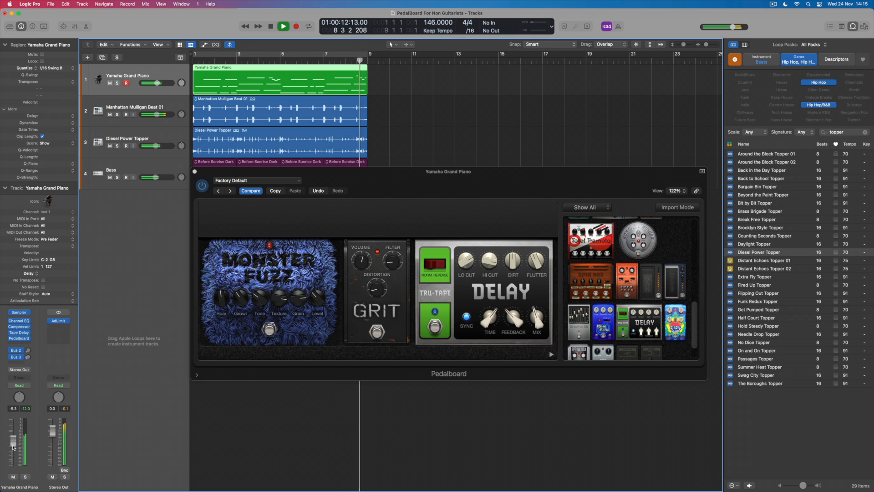
key(space)
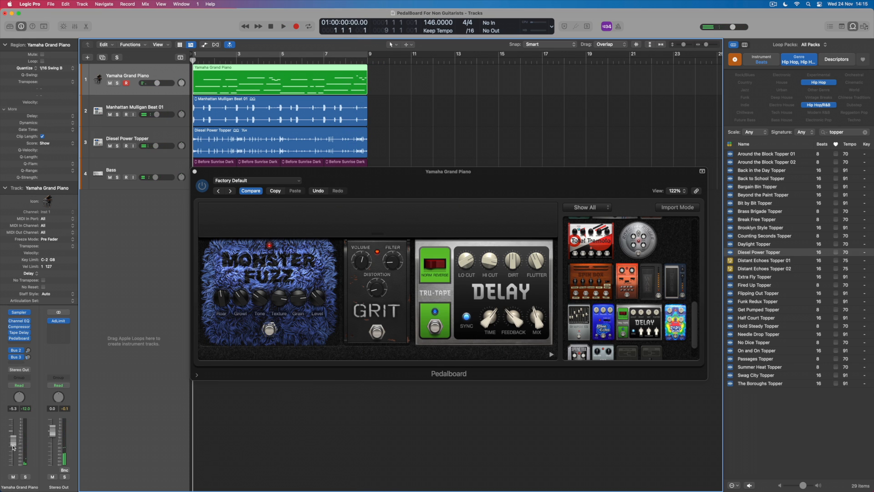